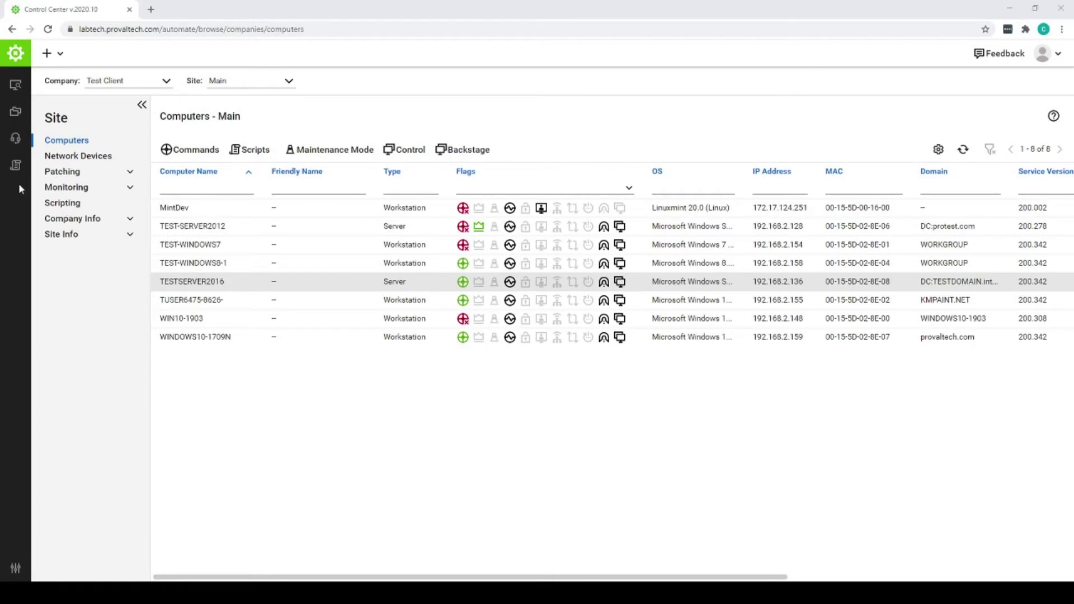
Under Configuration > Patching, view the Workstation OS approval policy, then switch to Default (Default)
{"action": "left_click", "coordinate": [13, 570]}
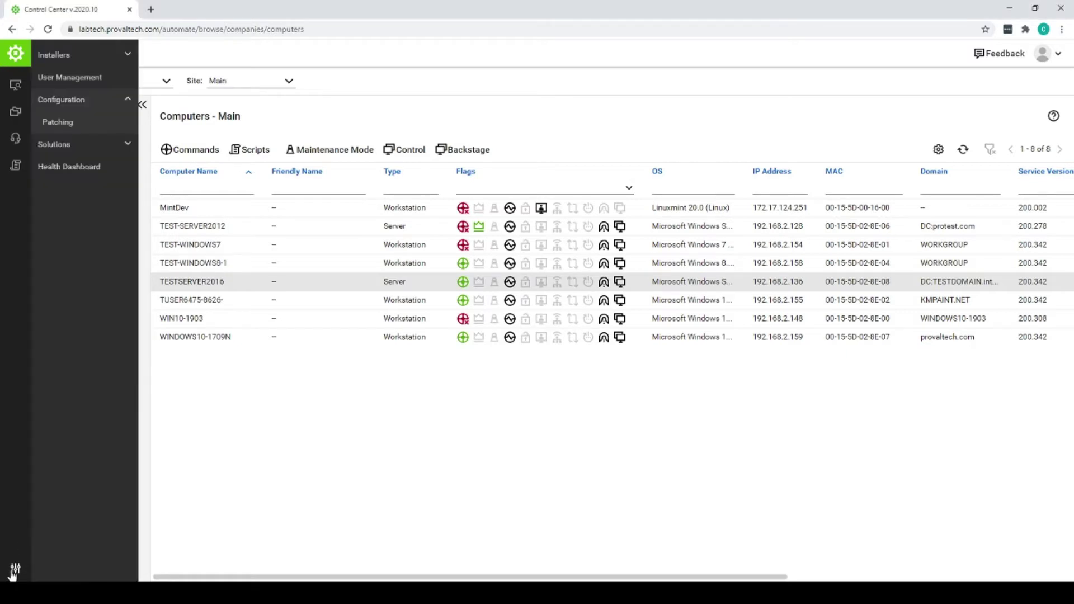
{"action": "left_click", "coordinate": [72, 124]}
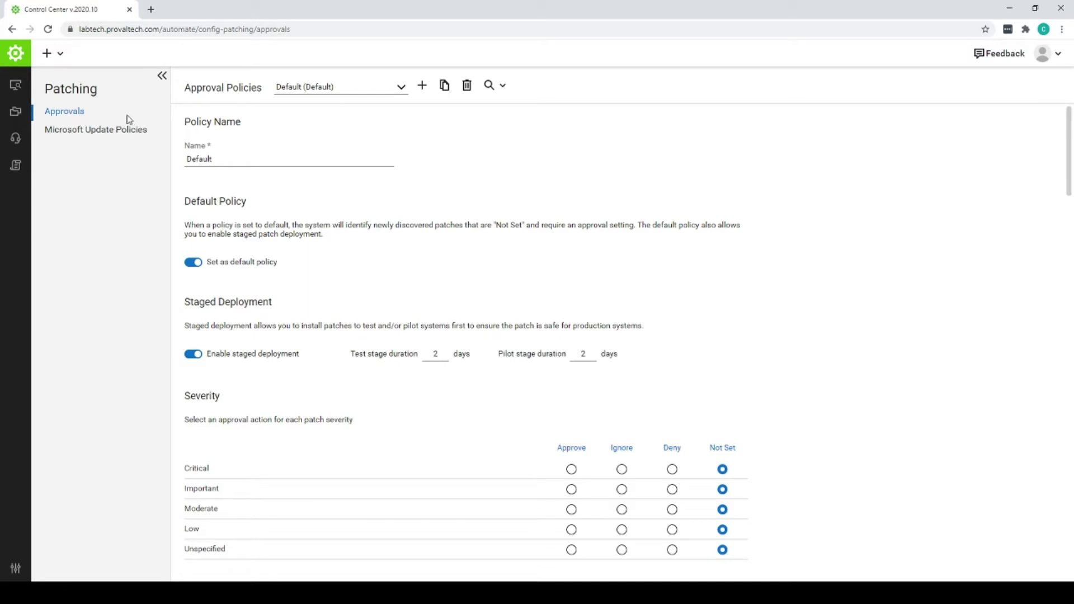
{"action": "left_click", "coordinate": [406, 91]}
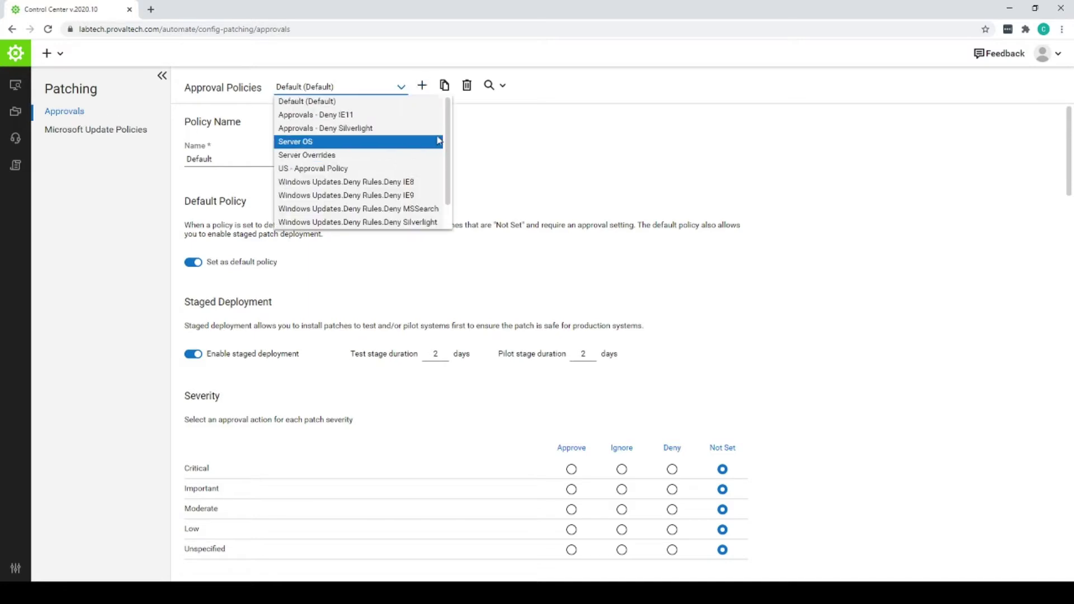
{"action": "scroll", "coordinate": [448, 129], "scroll_direction": "down", "scroll_amount": 2}
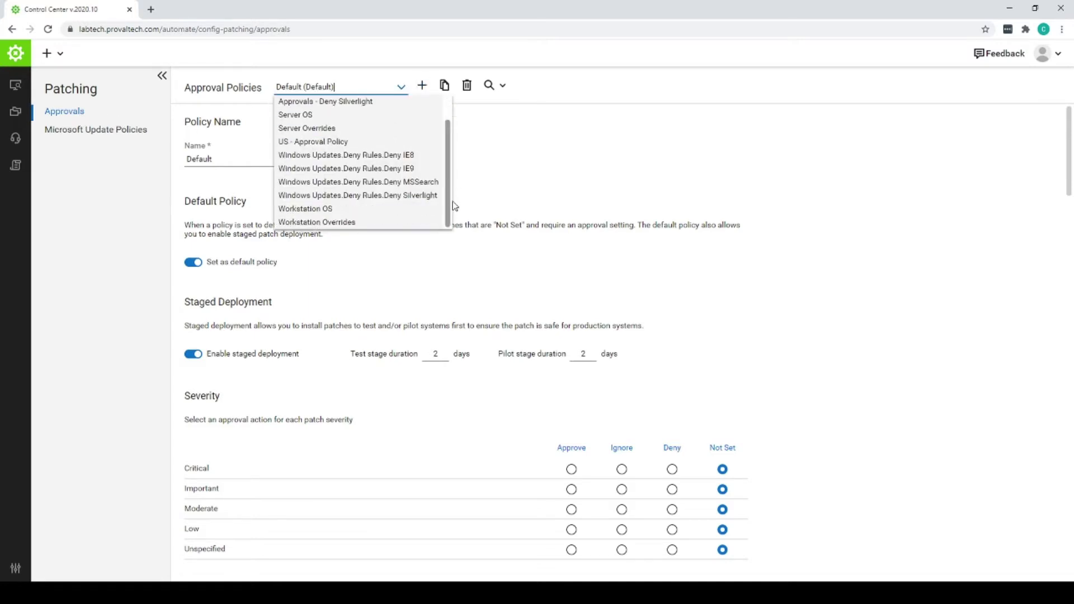
{"action": "left_click", "coordinate": [356, 214]}
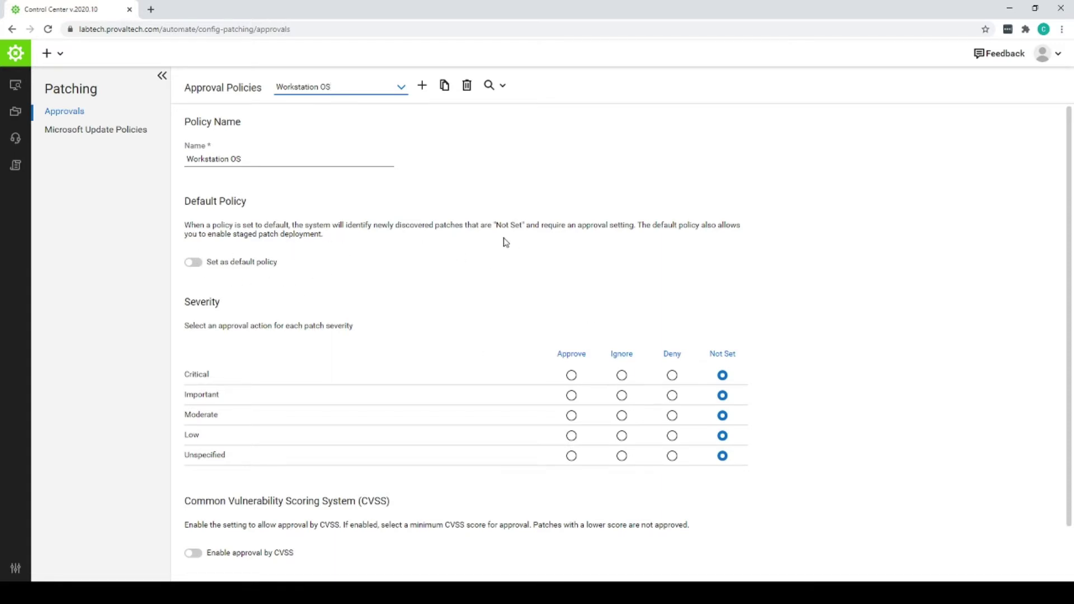
{"action": "left_click", "coordinate": [399, 86]}
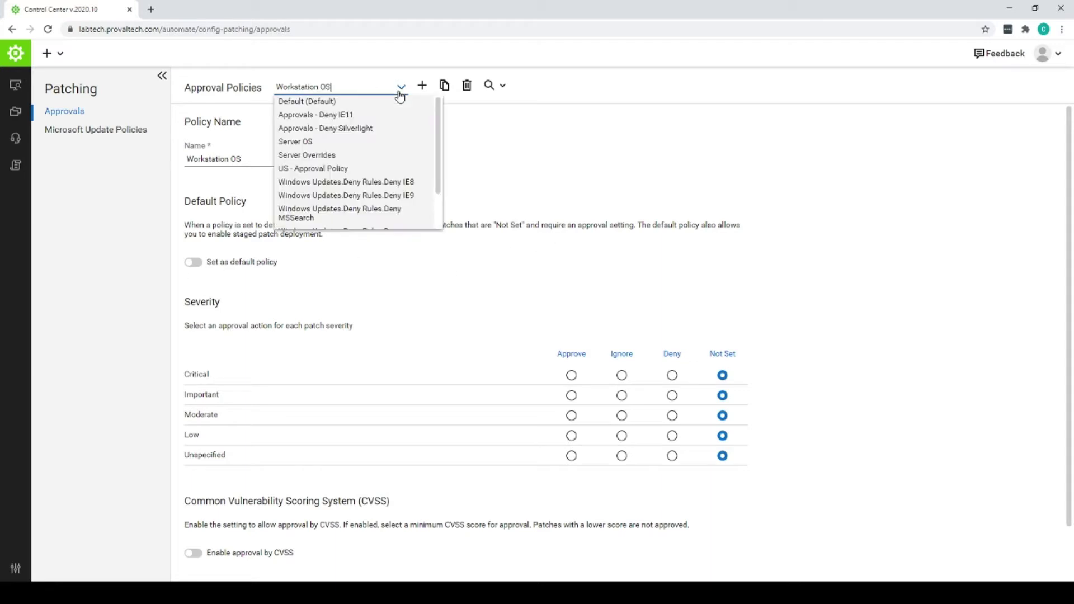
{"action": "left_click", "coordinate": [321, 102]}
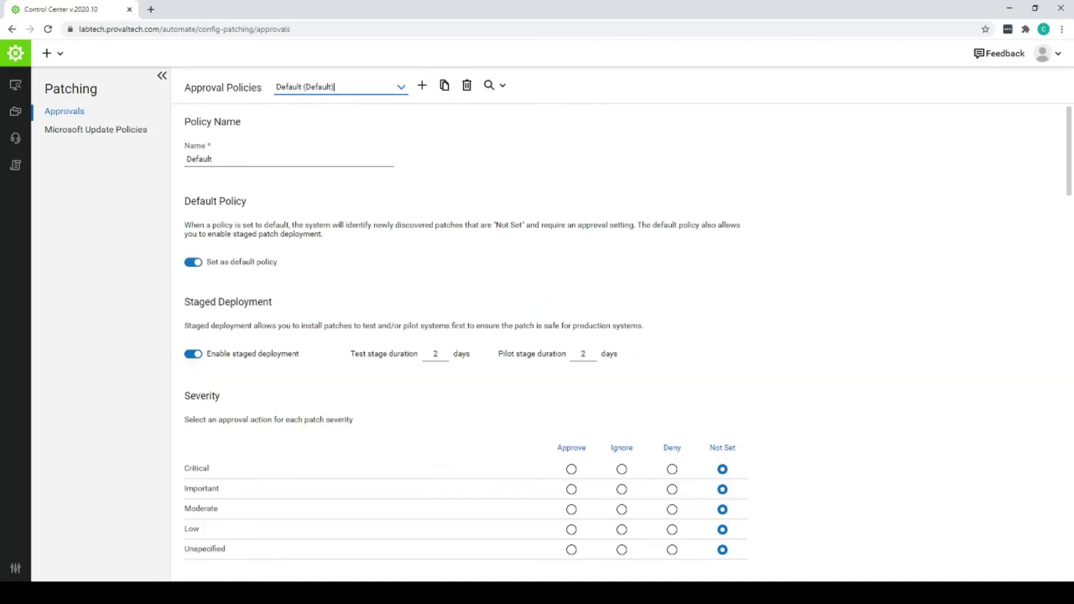
Switch the Default policy's Enable staged deployment toggle off and then back on
{"action": "scroll", "coordinate": [281, 251], "scroll_direction": "down", "scroll_amount": 4}
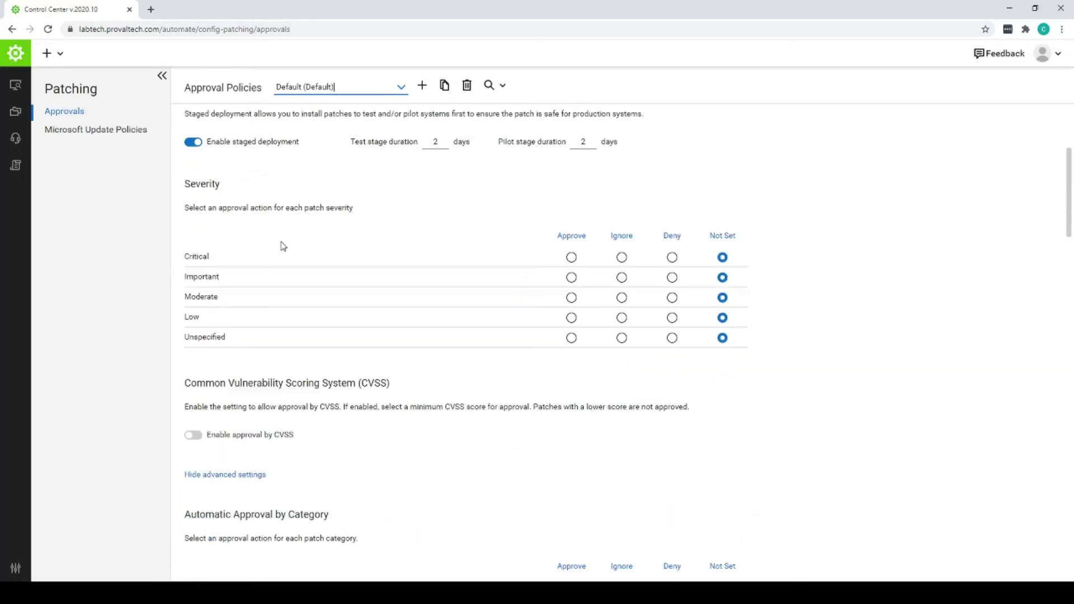
{"action": "scroll", "coordinate": [267, 179], "scroll_direction": "up", "scroll_amount": 2}
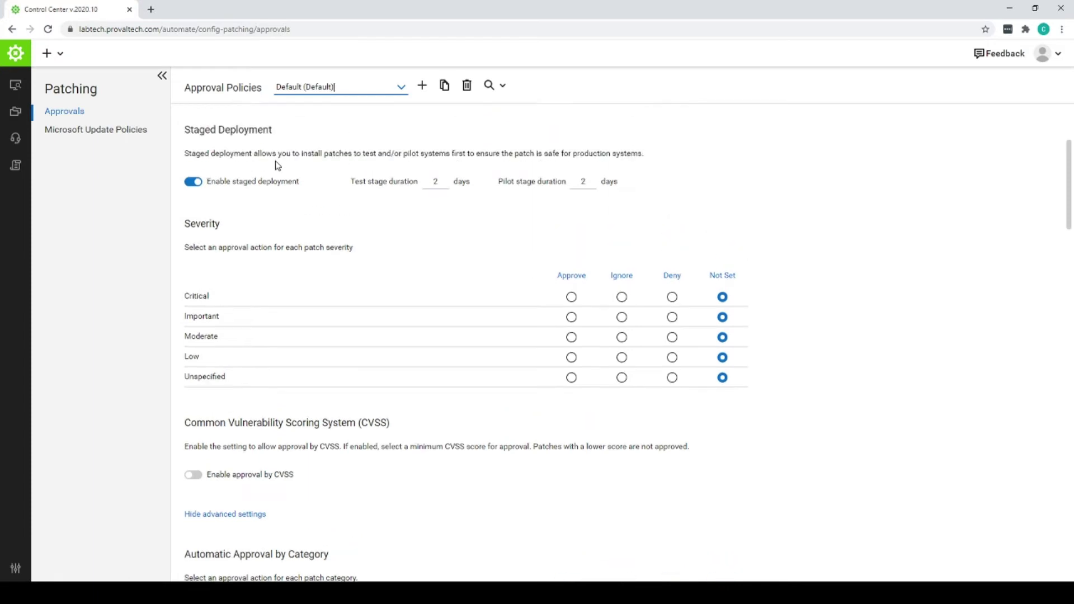
{"action": "left_click", "coordinate": [208, 242]}
{"action": "left_click", "coordinate": [258, 248]}
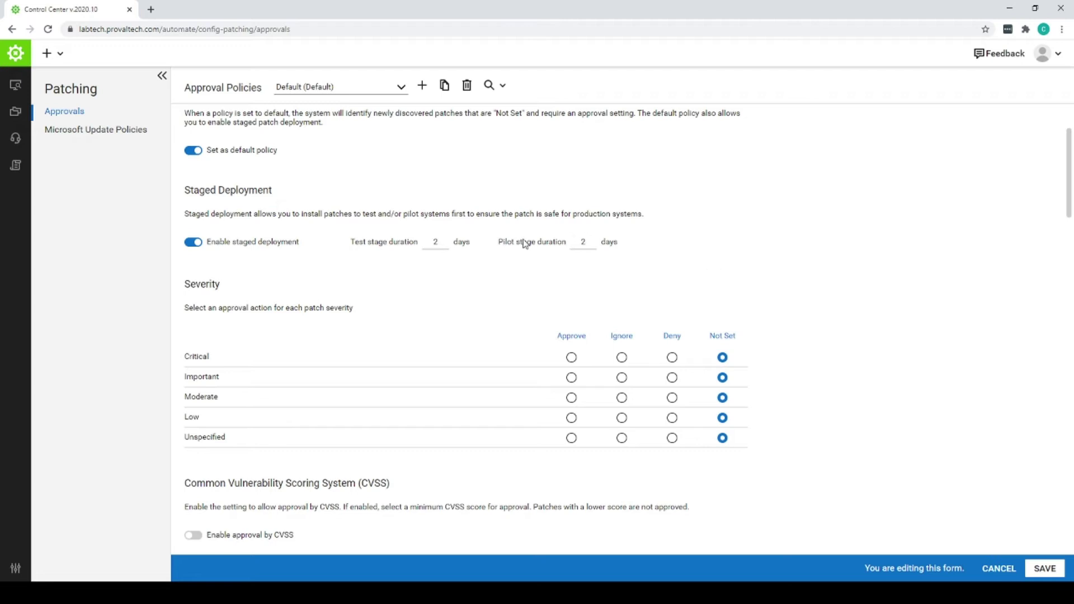
Review the Deny rules for titles such as SQL, Language, silverlight and Skype
{"action": "scroll", "coordinate": [295, 336], "scroll_direction": "down", "scroll_amount": 3}
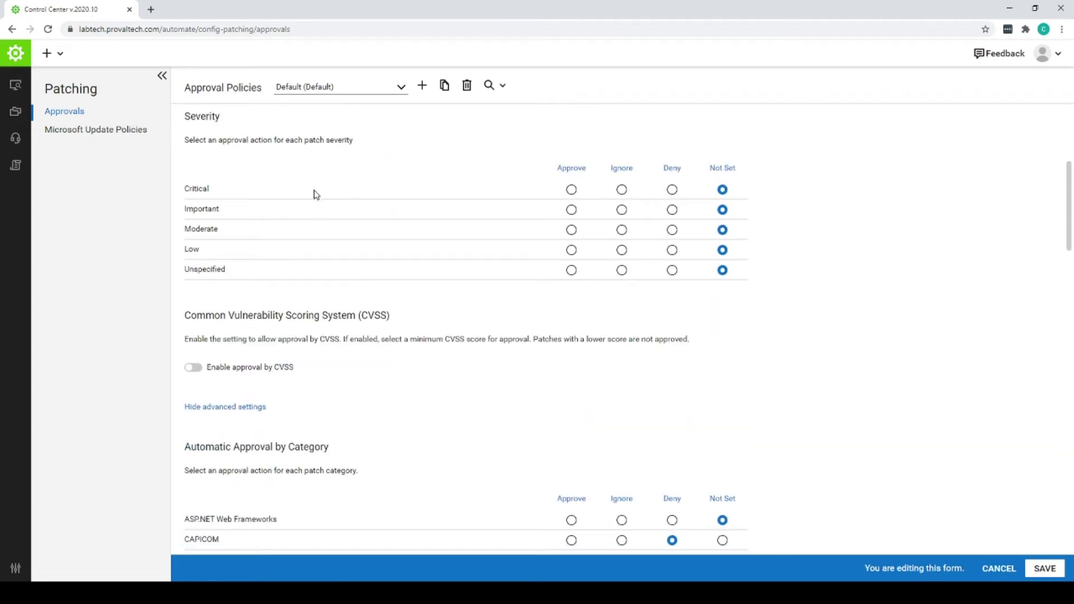
{"action": "scroll", "coordinate": [372, 199], "scroll_direction": "down", "scroll_amount": 3}
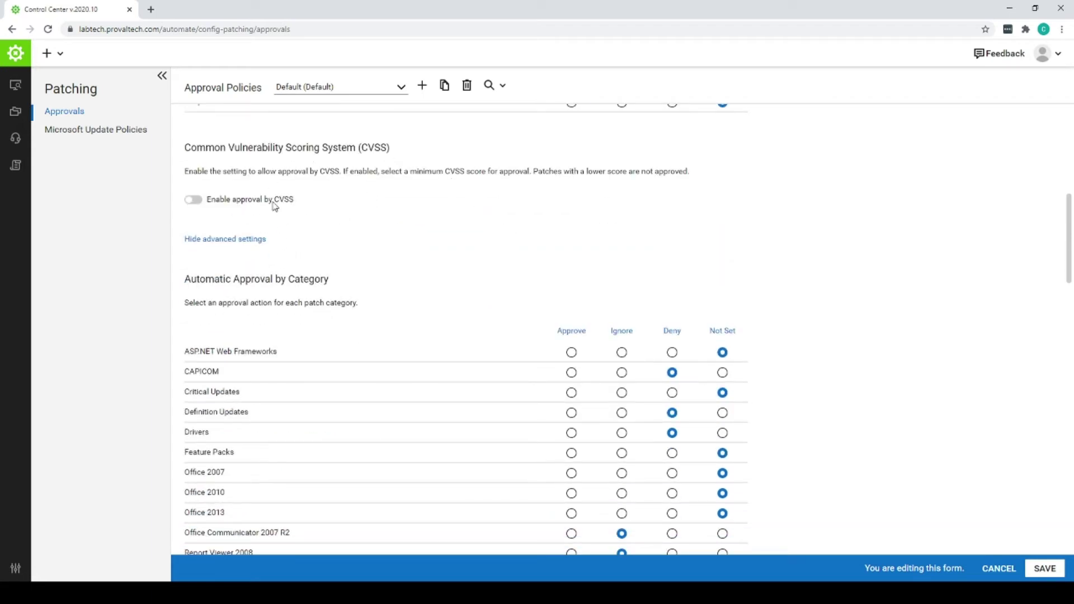
{"action": "scroll", "coordinate": [262, 205], "scroll_direction": "down", "scroll_amount": 2}
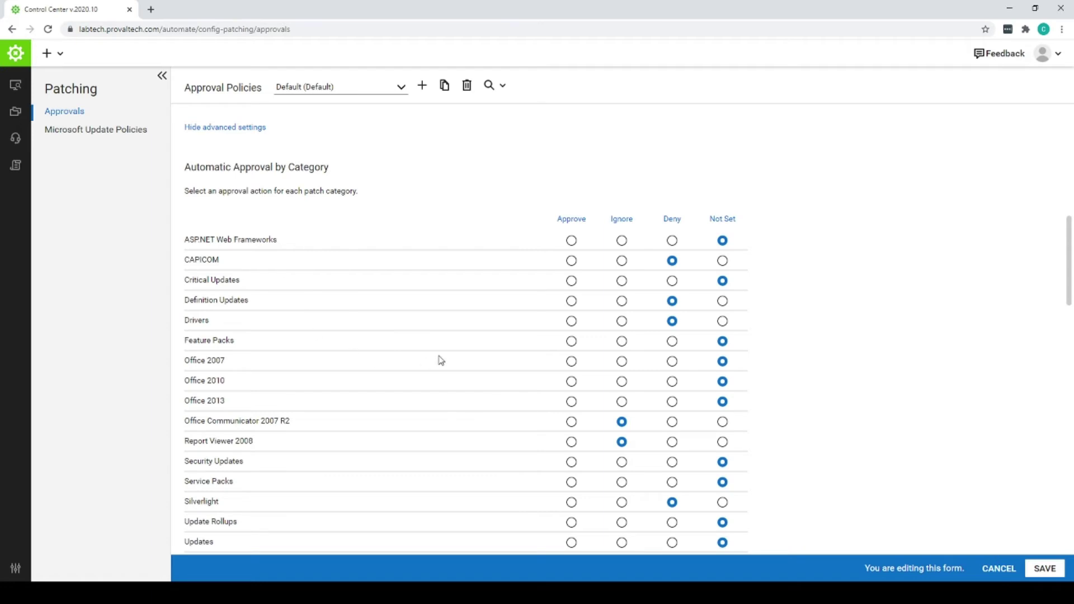
{"action": "scroll", "coordinate": [447, 348], "scroll_direction": "down", "scroll_amount": 4}
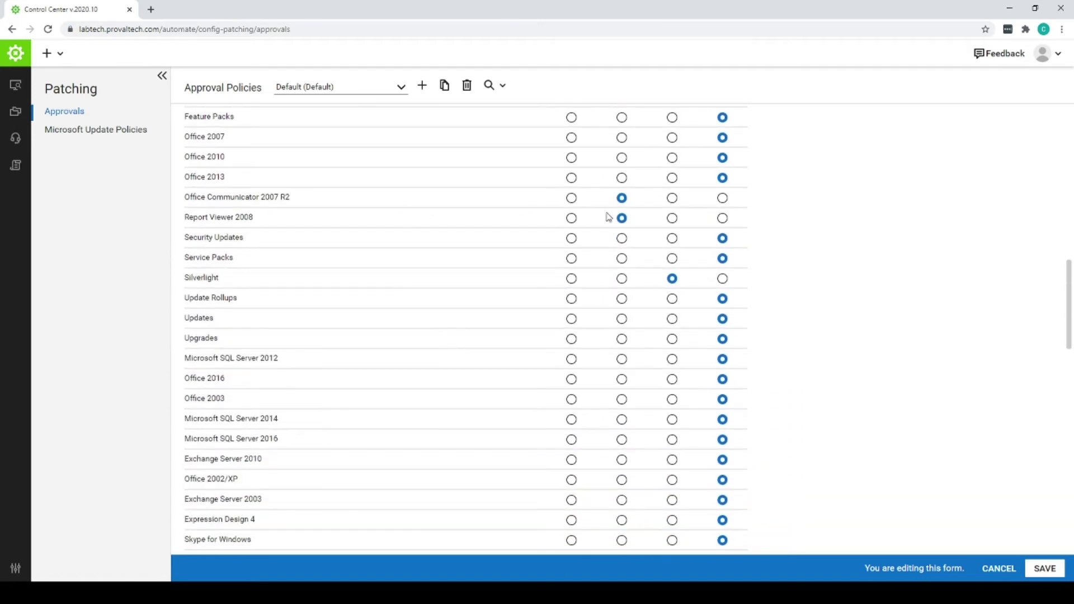
{"action": "scroll", "coordinate": [466, 392], "scroll_direction": "down", "scroll_amount": 4}
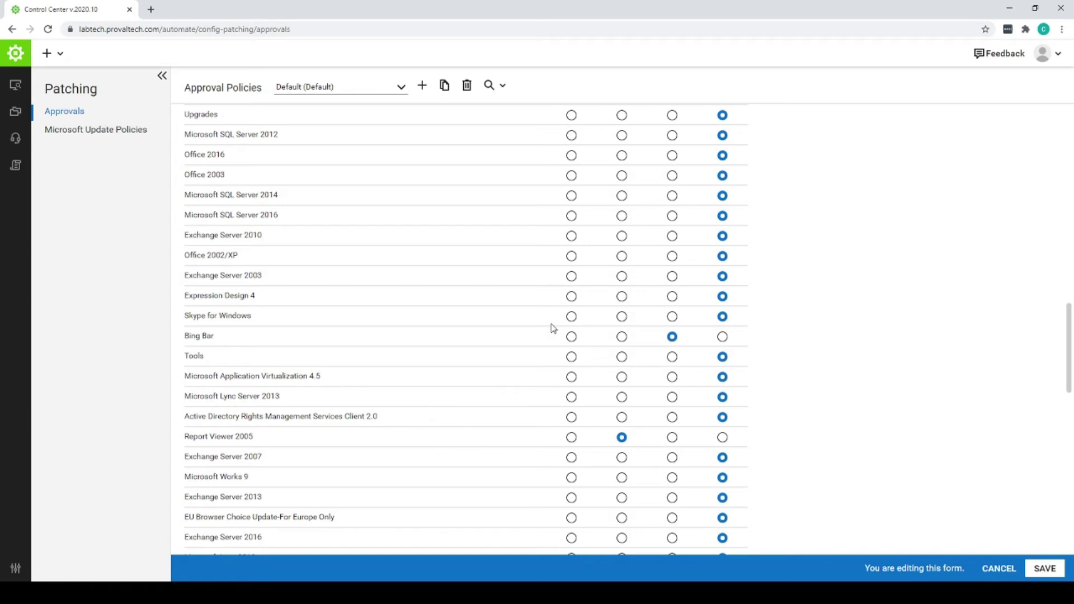
{"action": "scroll", "coordinate": [481, 275], "scroll_direction": "up", "scroll_amount": 6}
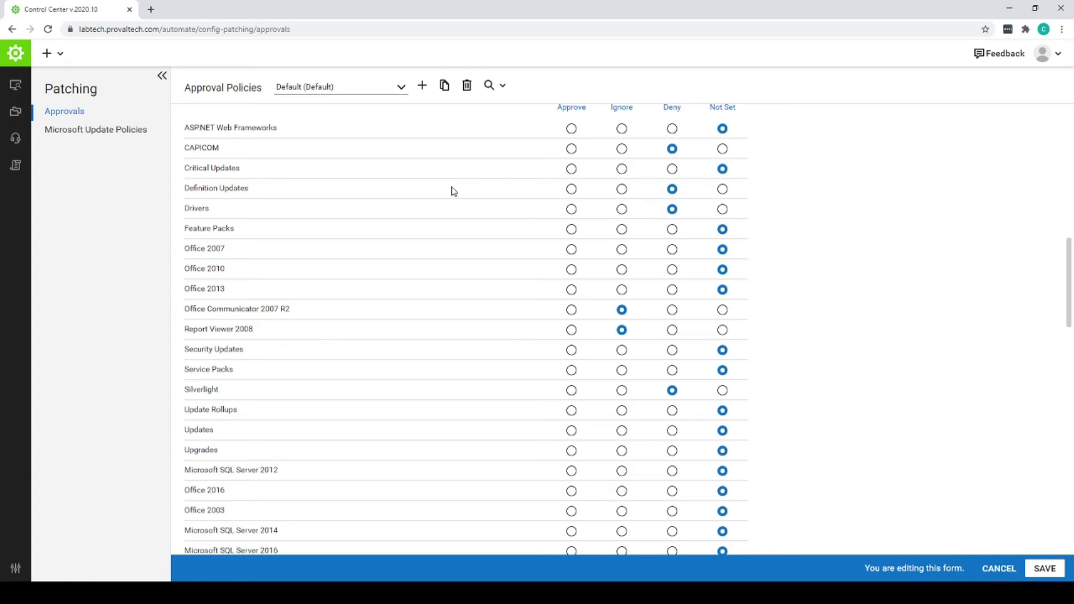
{"action": "scroll", "coordinate": [453, 191], "scroll_direction": "down", "scroll_amount": 12}
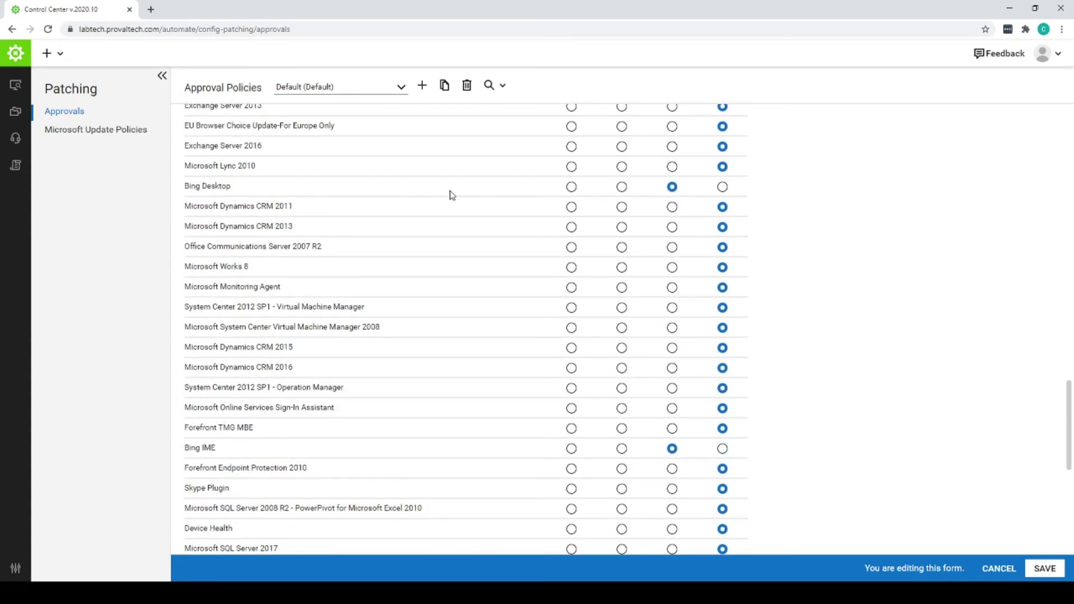
{"action": "scroll", "coordinate": [452, 194], "scroll_direction": "down", "scroll_amount": 10}
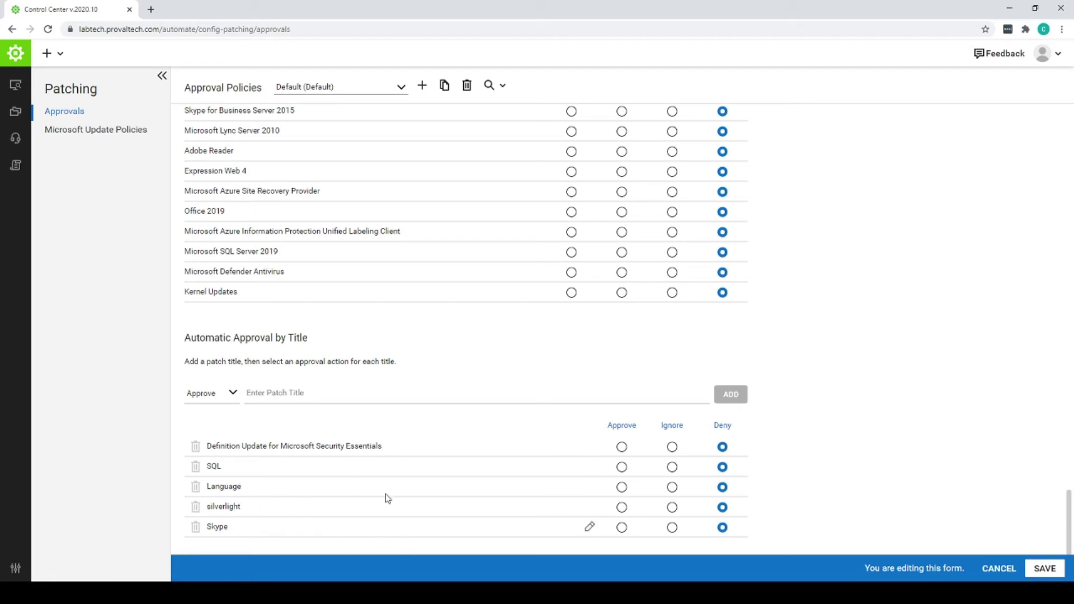
{"action": "left_click", "coordinate": [281, 392]}
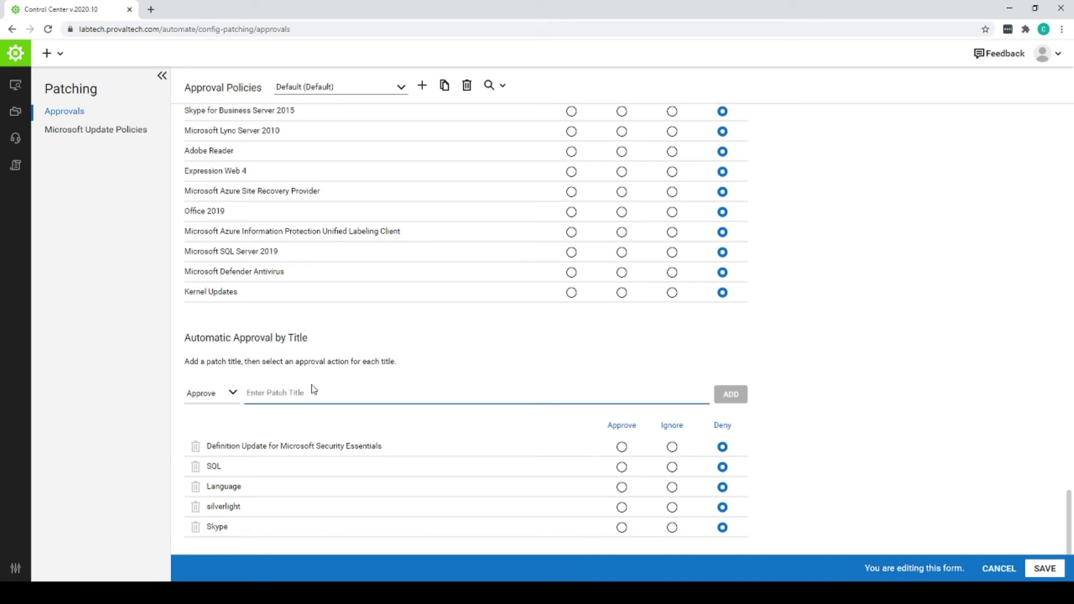
Add an Ignore rule for the 'Feature' patch title, then delete that rule again
{"action": "type", "text": "Feature"}
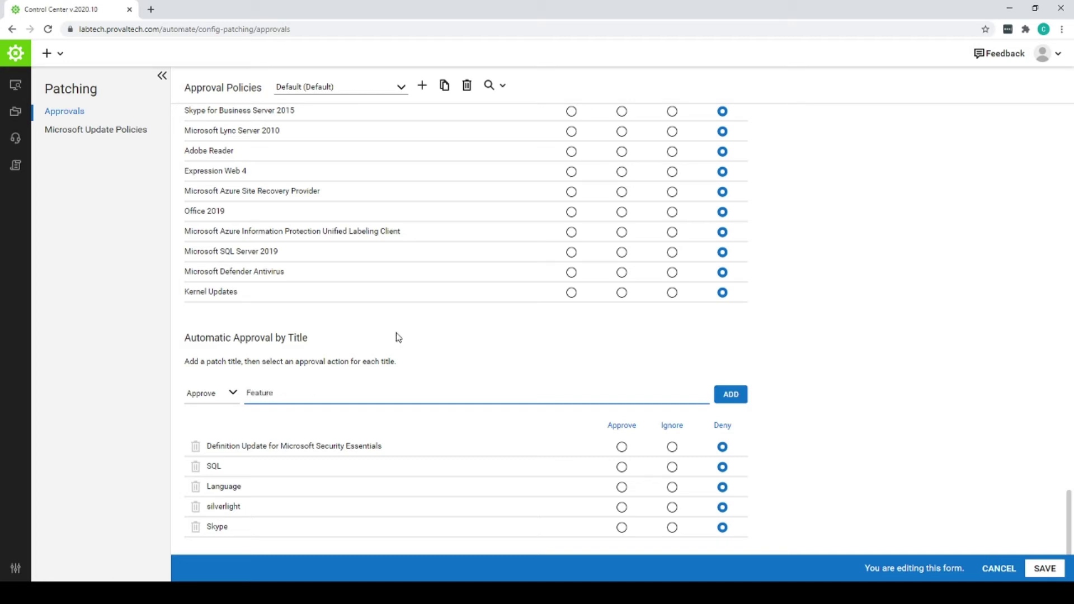
{"action": "left_click", "coordinate": [233, 393]}
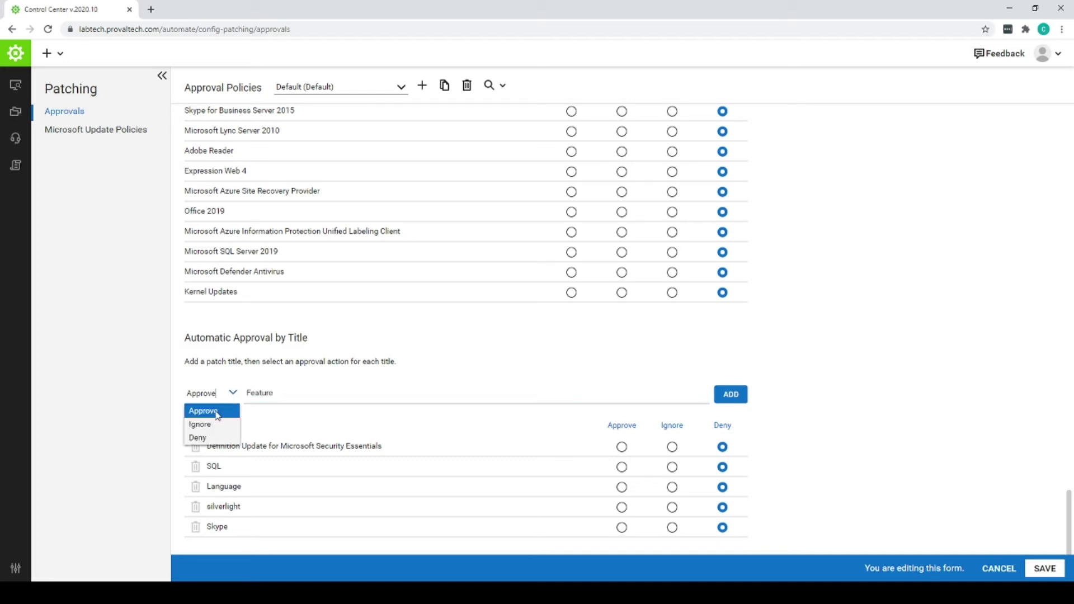
{"action": "left_click", "coordinate": [216, 424]}
{"action": "left_click", "coordinate": [727, 395]}
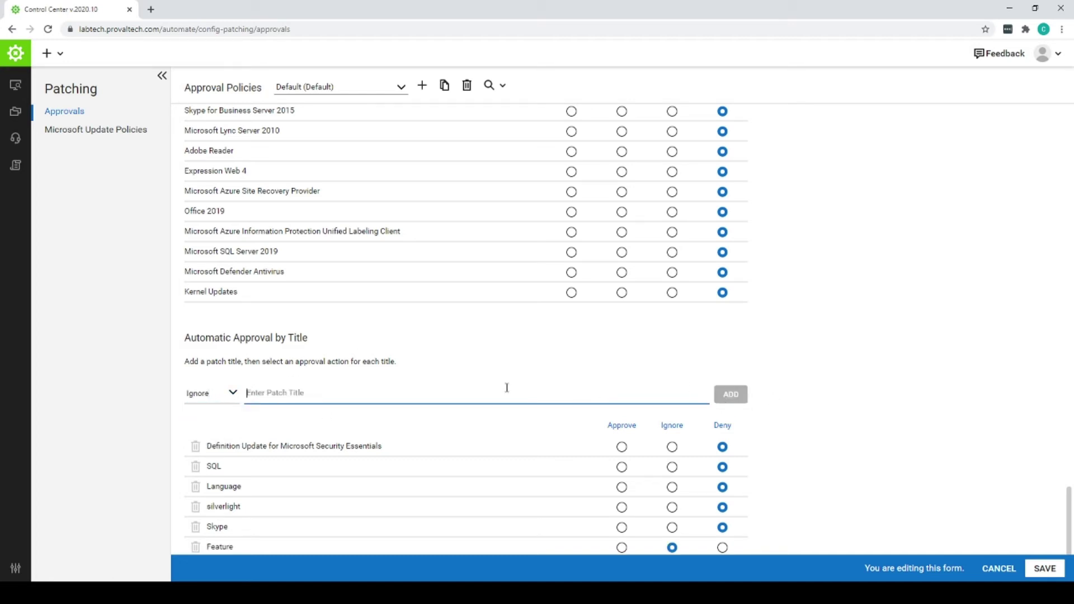
{"action": "scroll", "coordinate": [423, 381], "scroll_direction": "down", "scroll_amount": 1}
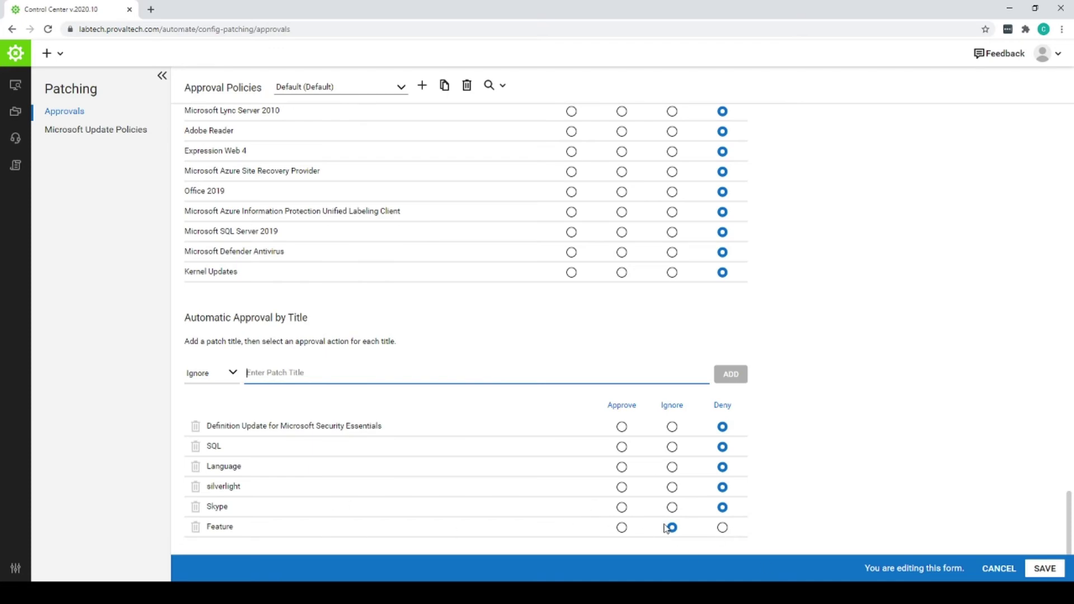
{"action": "left_click", "coordinate": [195, 527]}
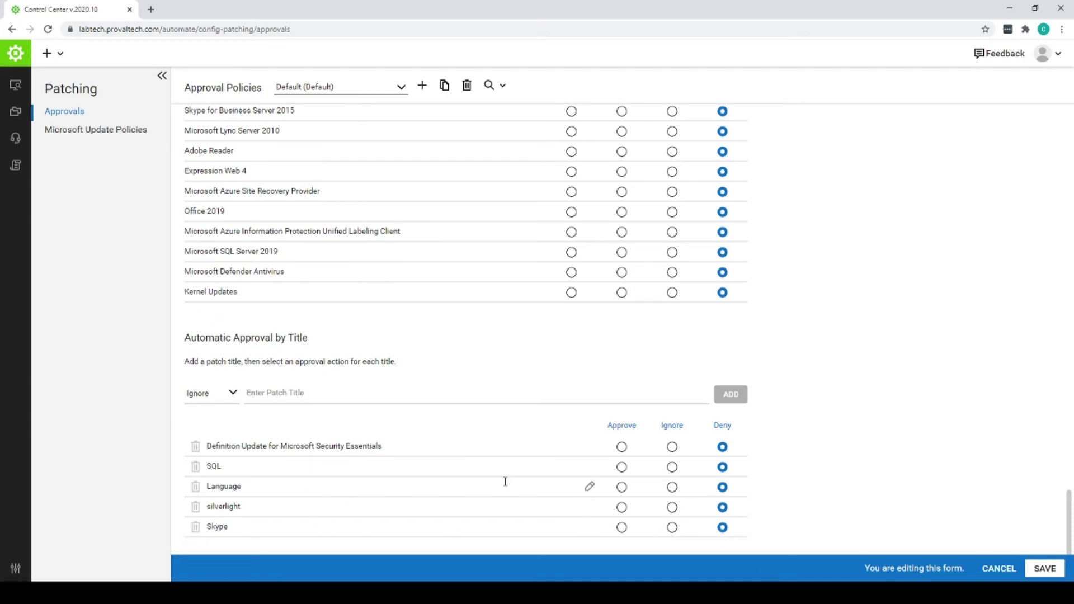
Leave for Microsoft Update Policies, discarding the unsaved Default policy changes
{"action": "scroll", "coordinate": [524, 359], "scroll_direction": "up", "scroll_amount": 20}
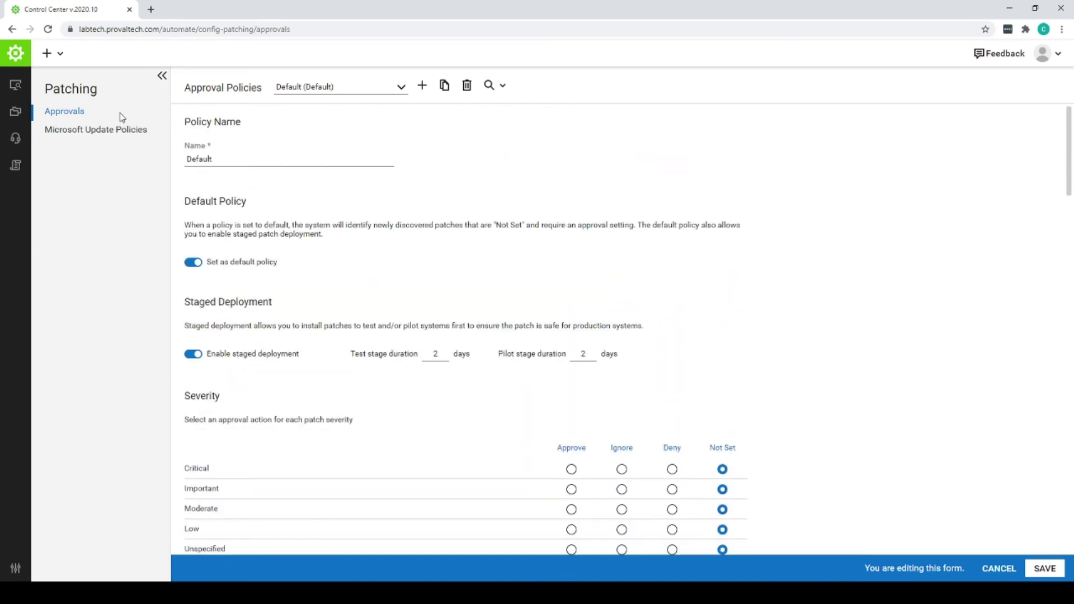
{"action": "left_click", "coordinate": [110, 130]}
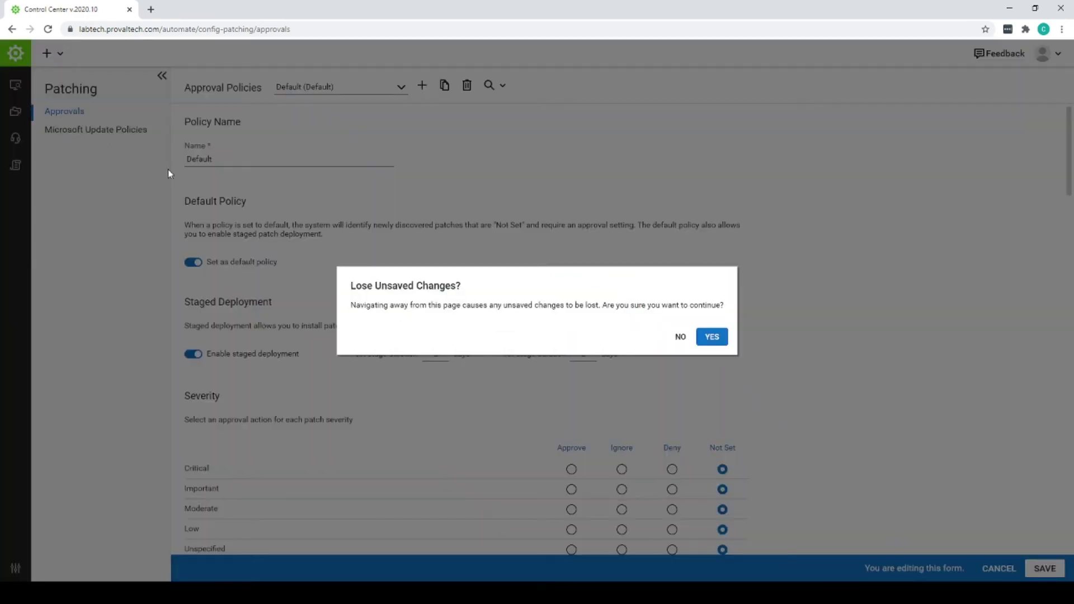
{"action": "left_click", "coordinate": [710, 337]}
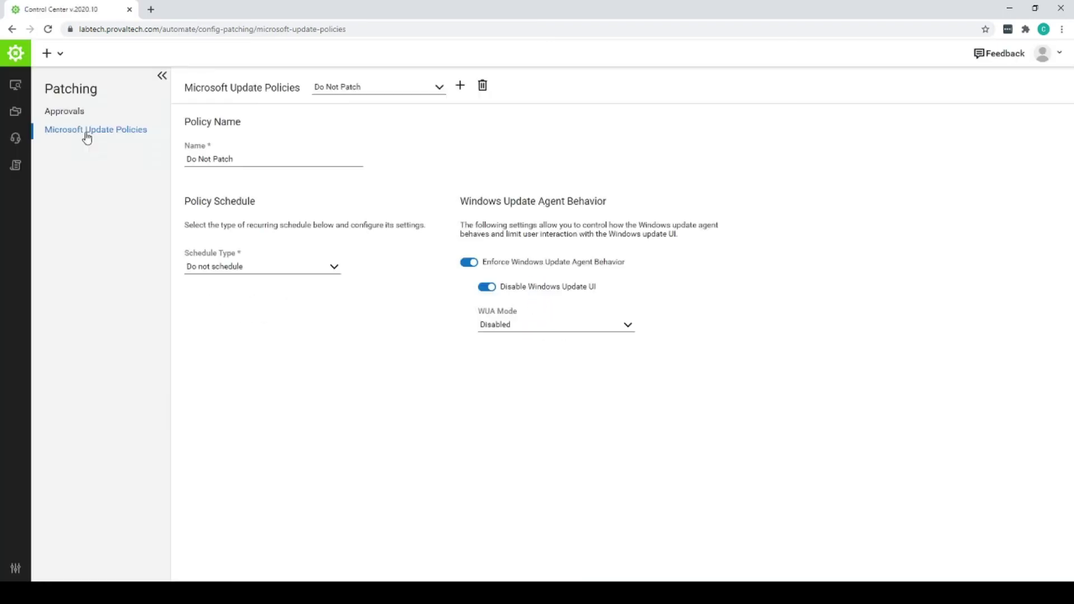
Select the Everyday 1a-5a policy from the Microsoft Update Policies list
{"action": "left_click", "coordinate": [439, 89]}
{"action": "mouse_move", "coordinate": [443, 116]}
{"action": "left_mouse_down"}
{"action": "mouse_move", "coordinate": [446, 204]}
{"action": "mouse_move", "coordinate": [444, 108]}
{"action": "left_mouse_up"}
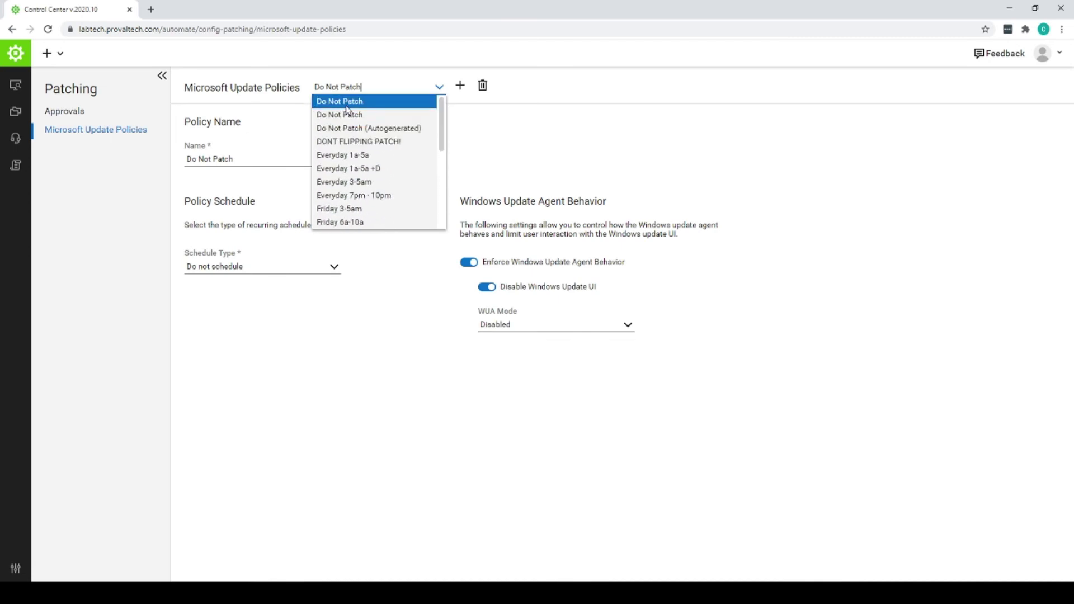
{"action": "left_click", "coordinate": [367, 155]}
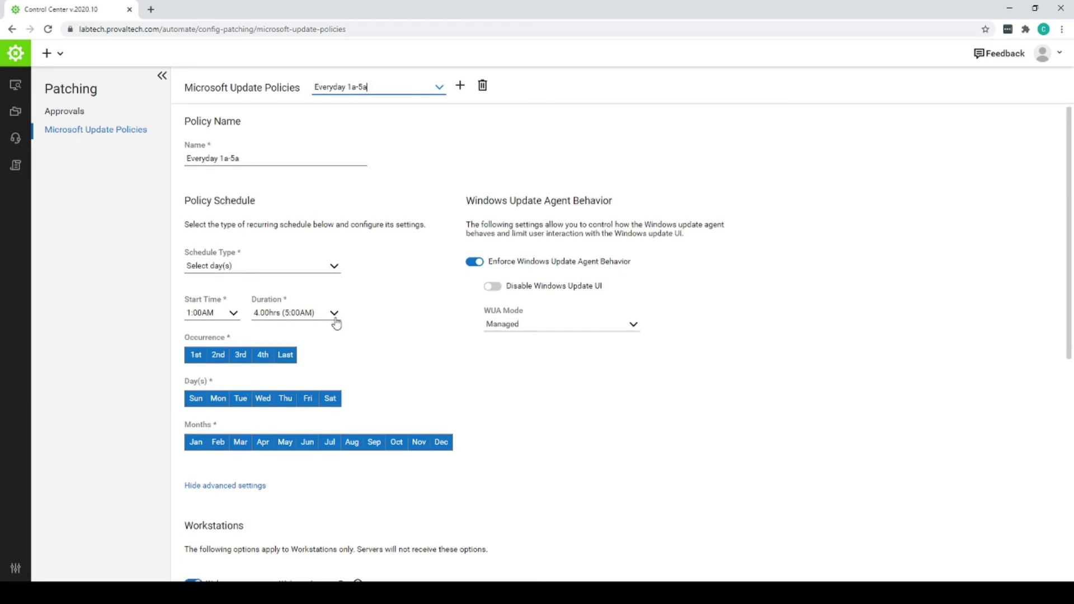
Check its settings: 1:00AM start, 4-hour window every day, WUA Mode Managed
{"action": "scroll", "coordinate": [336, 322], "scroll_direction": "down", "scroll_amount": 3}
{"action": "scroll", "coordinate": [336, 323], "scroll_direction": "up", "scroll_amount": 1}
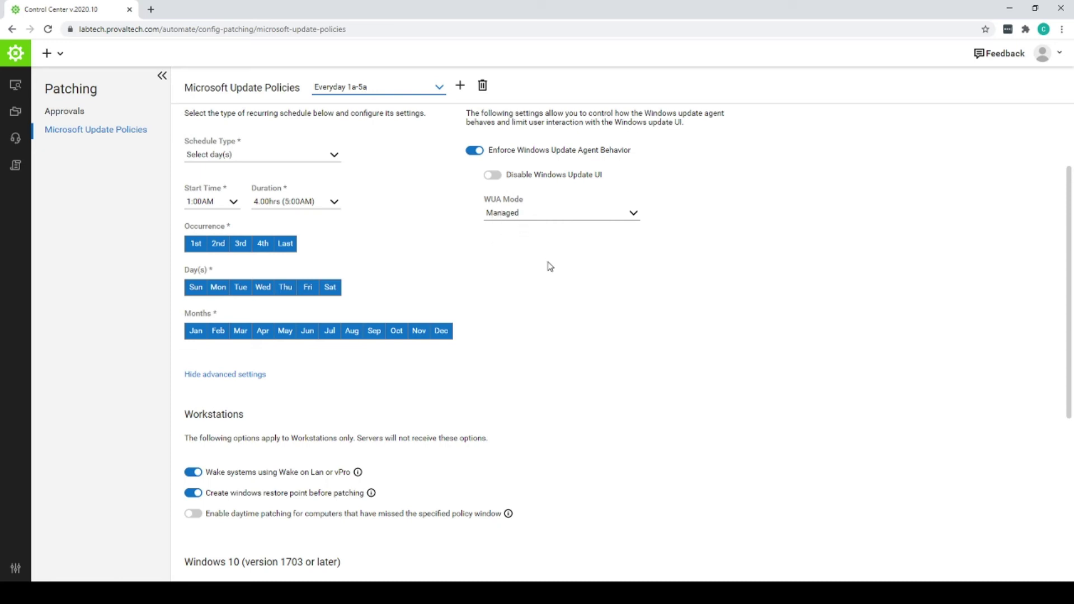
{"action": "scroll", "coordinate": [546, 266], "scroll_direction": "down", "scroll_amount": 3}
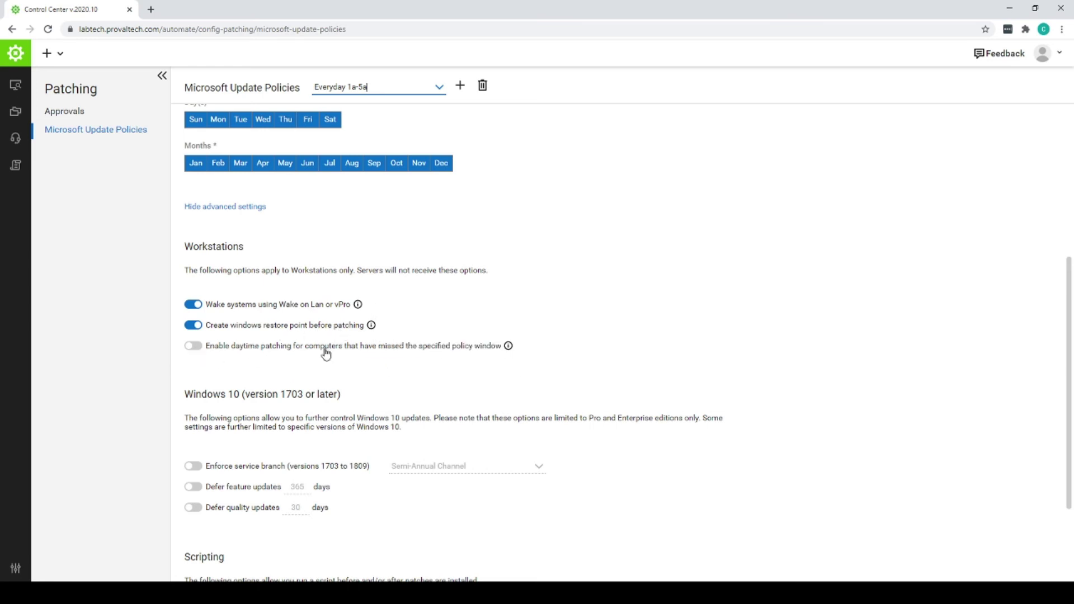
{"action": "scroll", "coordinate": [445, 353], "scroll_direction": "down", "scroll_amount": 2}
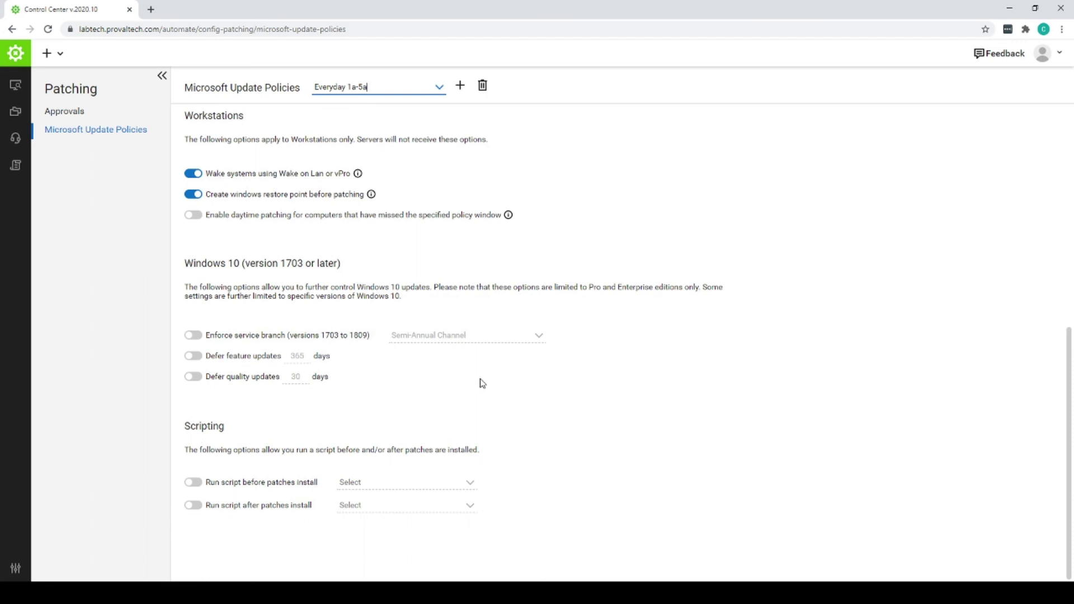
{"action": "scroll", "coordinate": [277, 450], "scroll_direction": "up", "scroll_amount": 2}
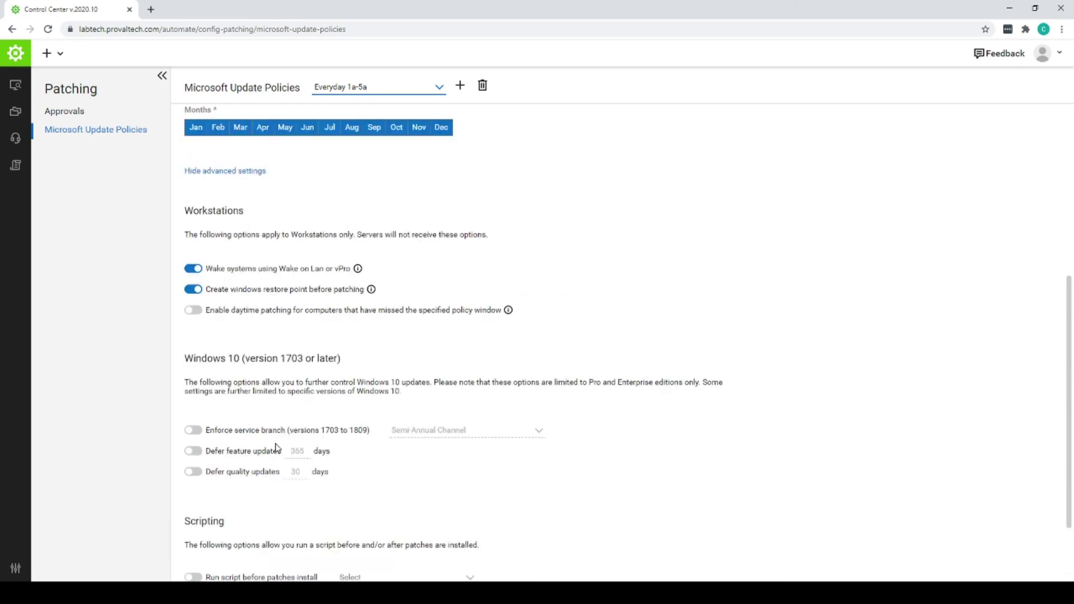
{"action": "scroll", "coordinate": [275, 447], "scroll_direction": "up", "scroll_amount": 5}
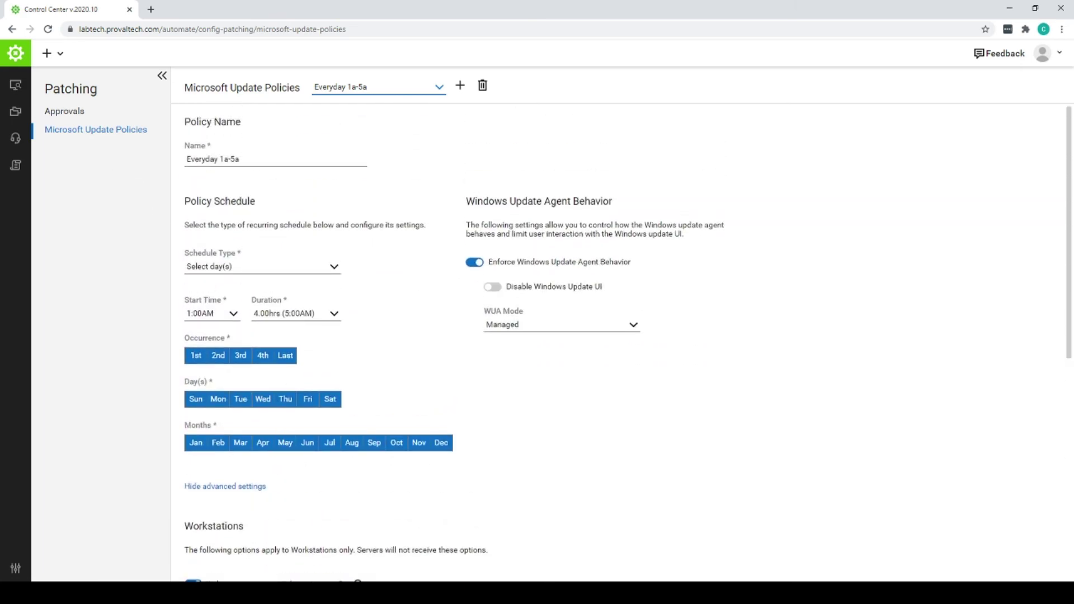